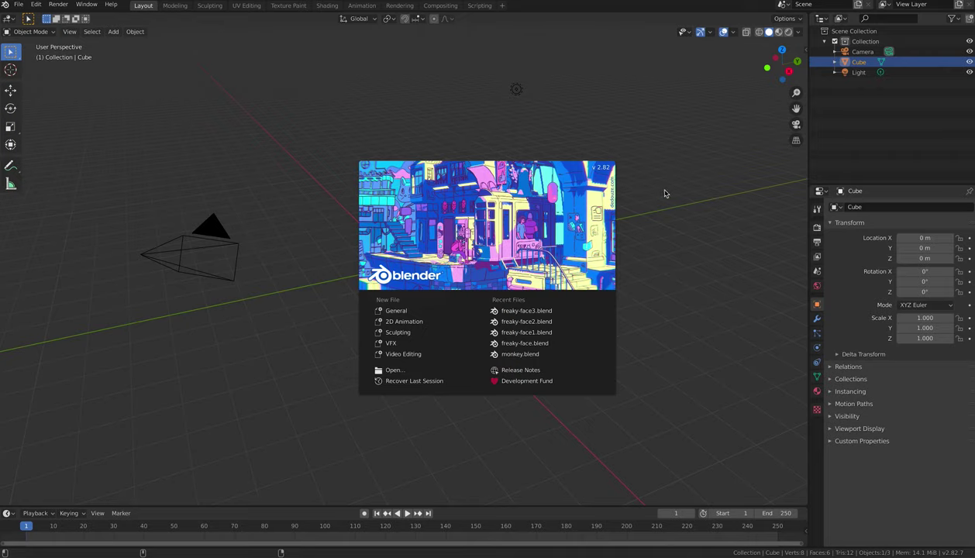
Close the splash screen and delete the default cube with X.
click(664, 193)
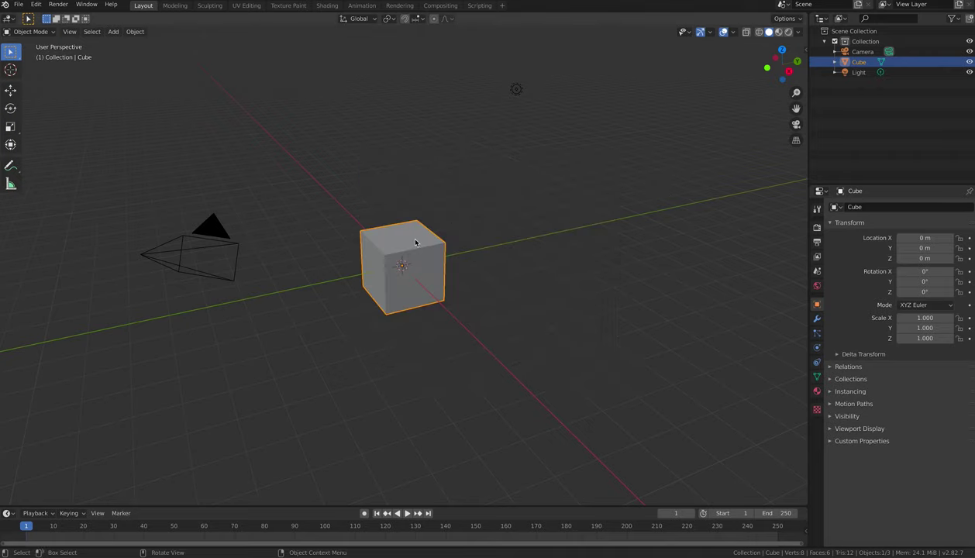
scroll(414, 243, up, 4)
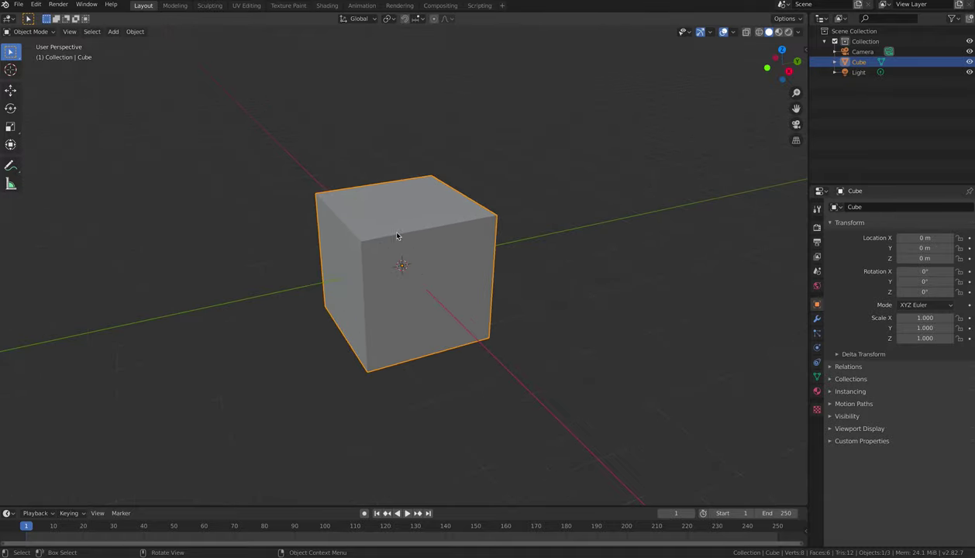
middle_drag(391, 231, 440, 239)
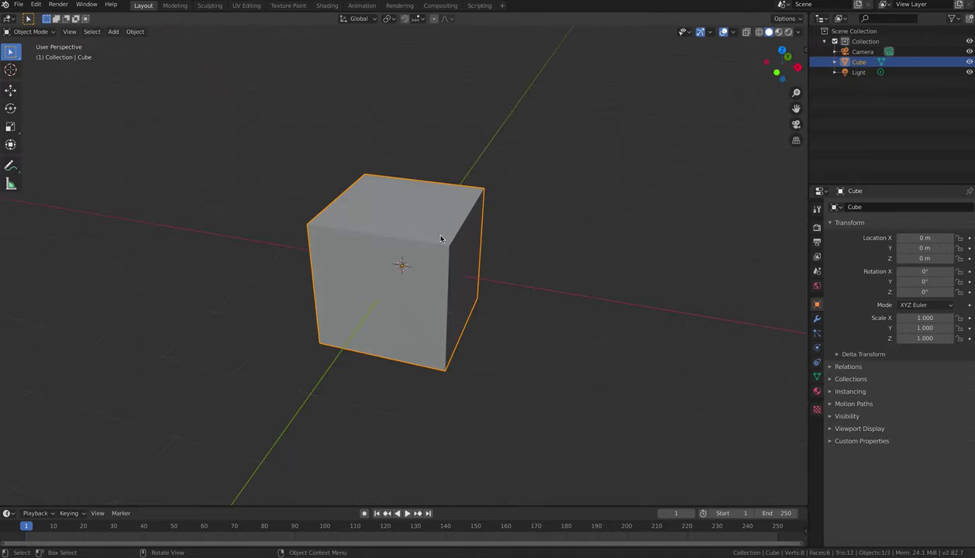
key(x)
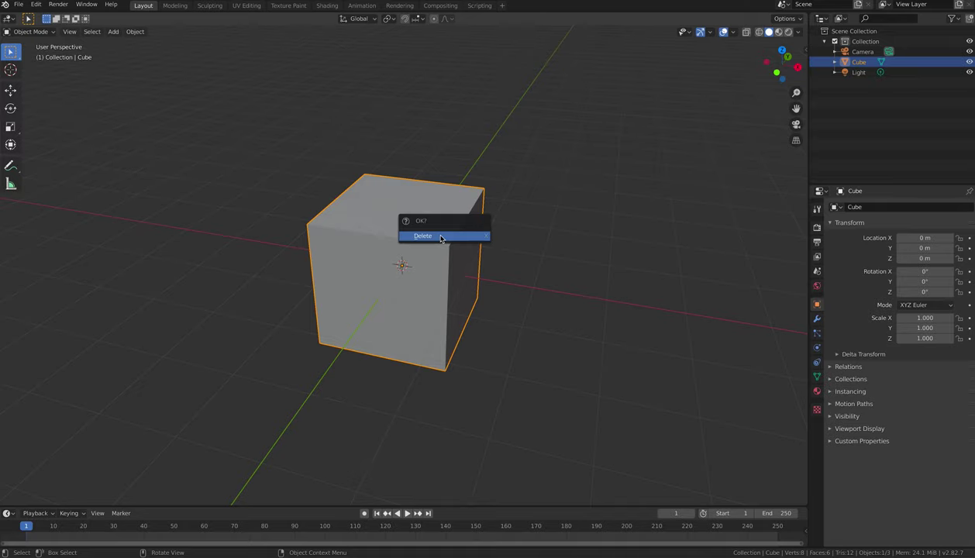
click(440, 236)
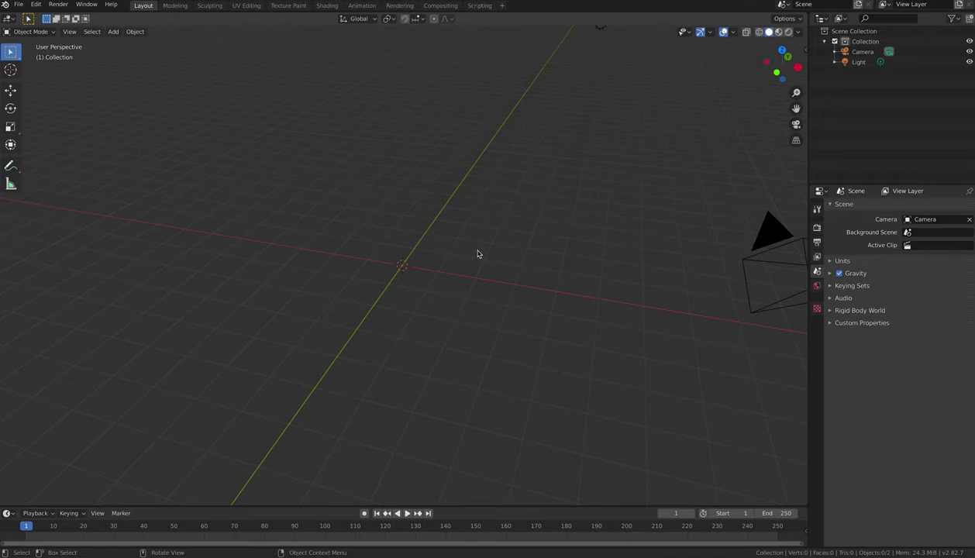
Switch to top view and add a Text object at the origin.
key(KP_7)
key(shift+a)
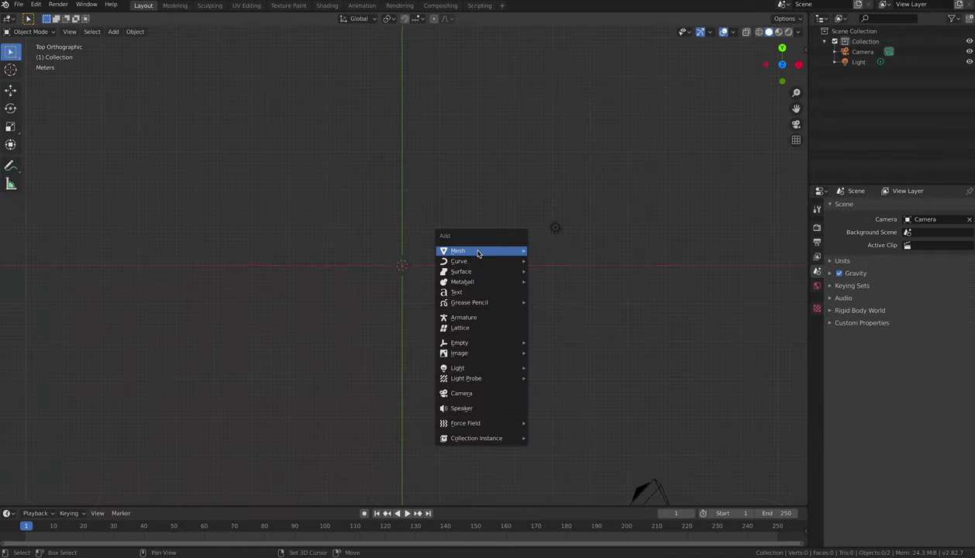
mouse_move(477, 252)
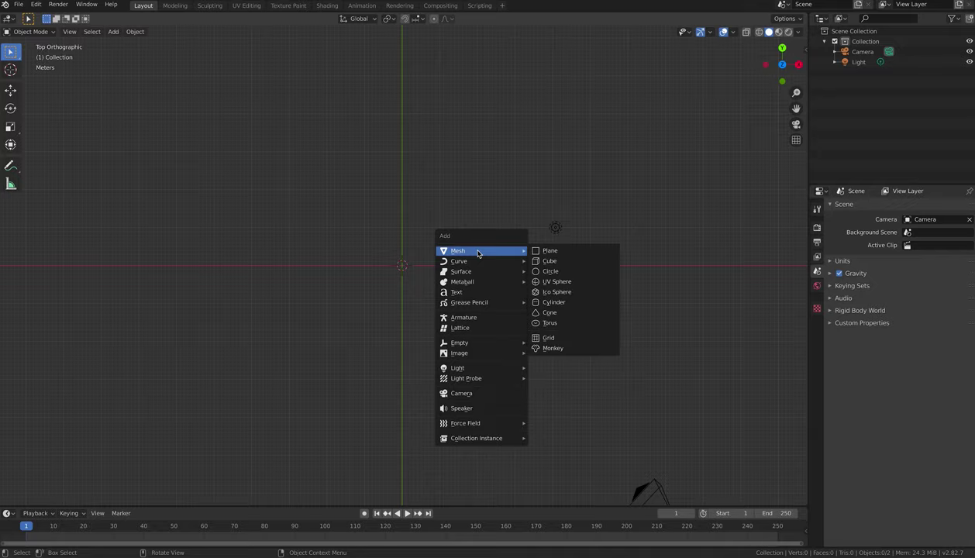
click(486, 296)
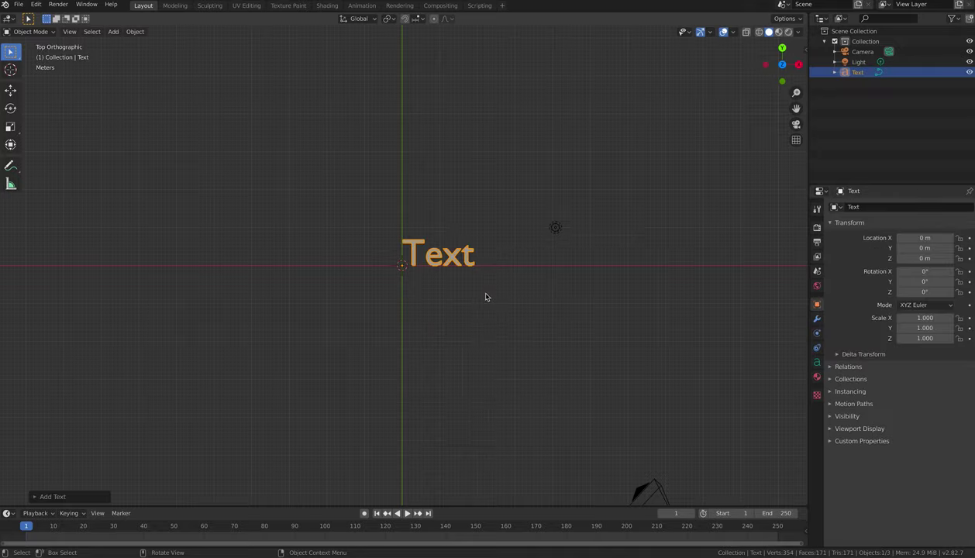
Return to a top perspective view and enter Edit Mode on the text.
scroll(485, 297, up, 5)
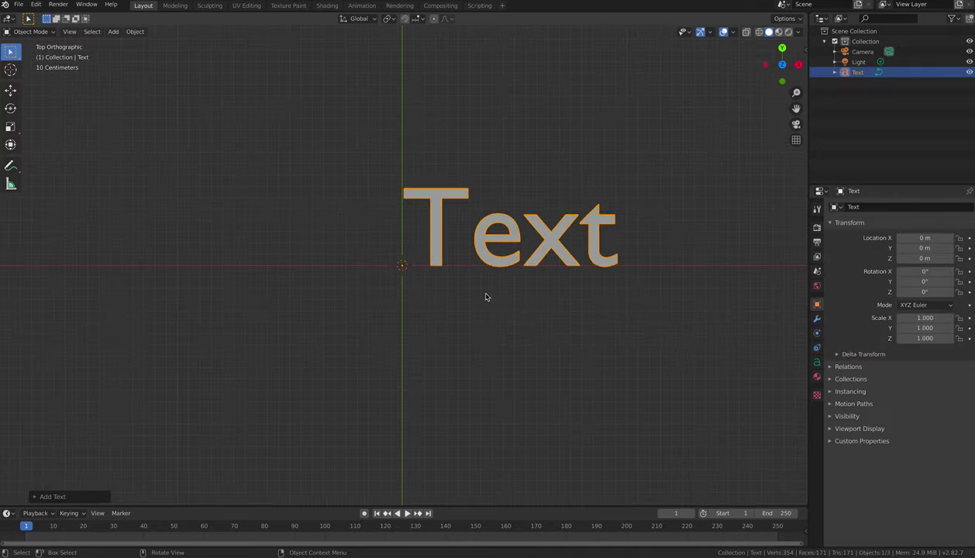
middle_drag(616, 240, 562, 263)
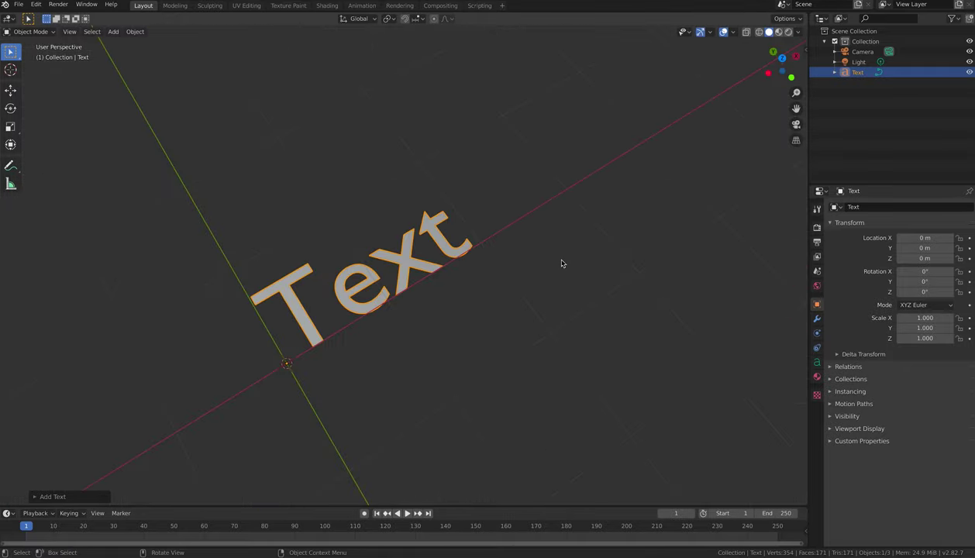
key(KP_7)
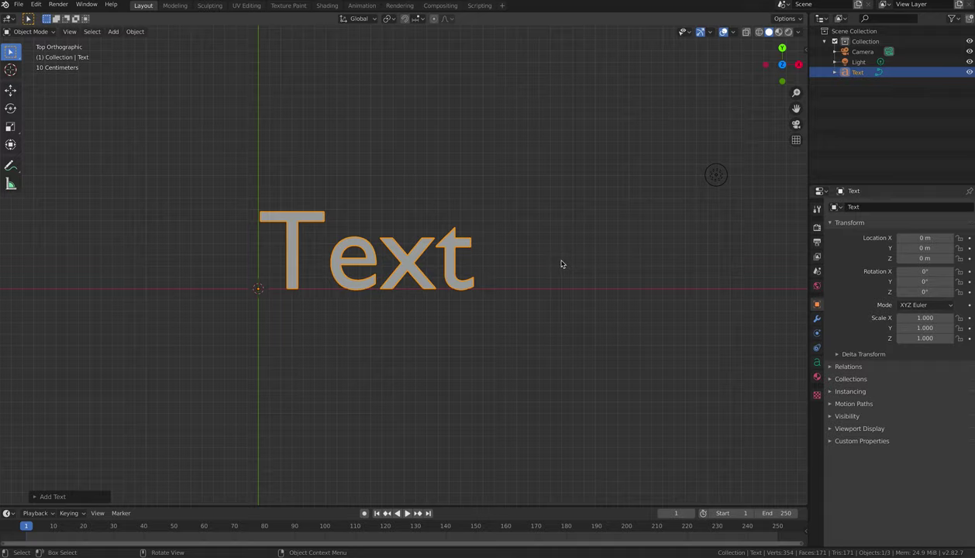
key(KP_5)
key(KP_5)
scroll(394, 237, up, 3)
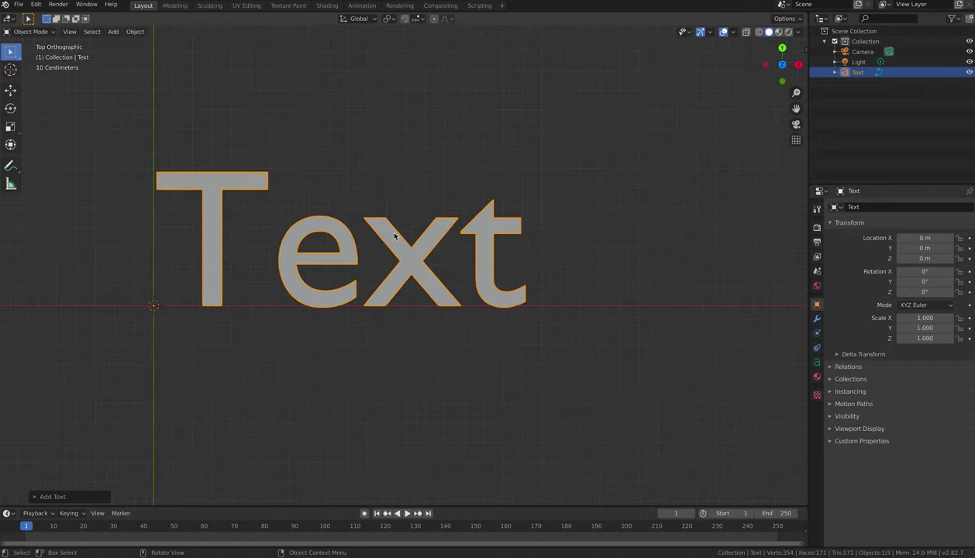
scroll(393, 237, down, 4)
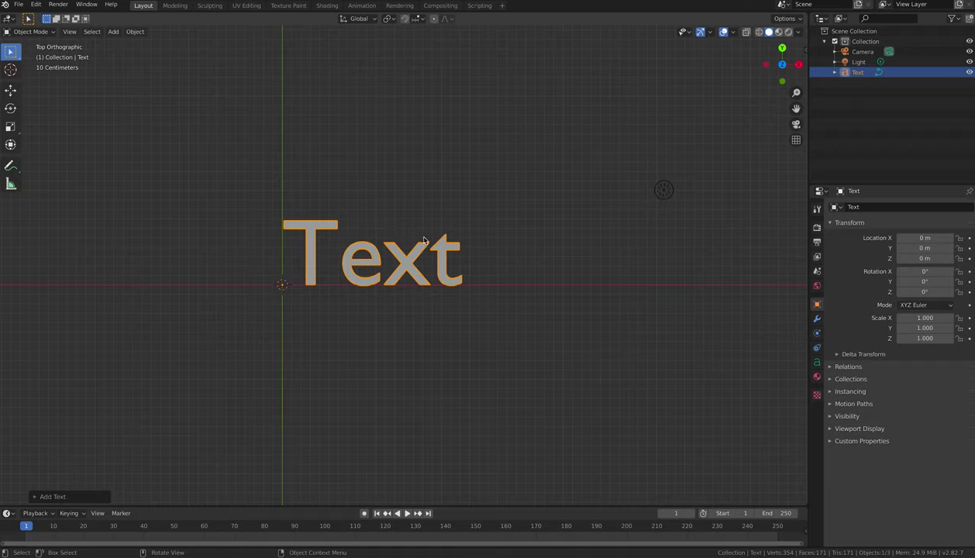
key(Tab)
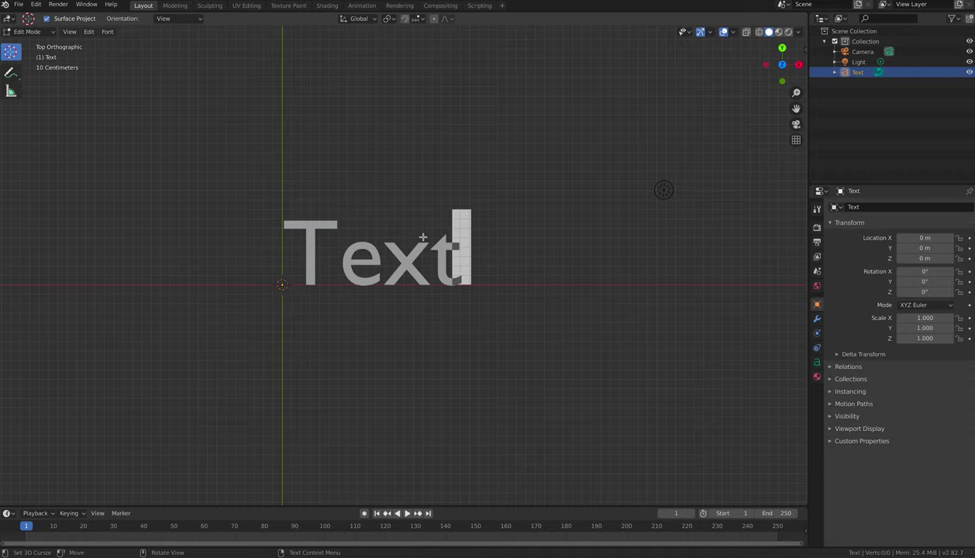
Replace the default 'Text' wording with '3D Typography'.
key(BackSpace)
key(BackSpace)
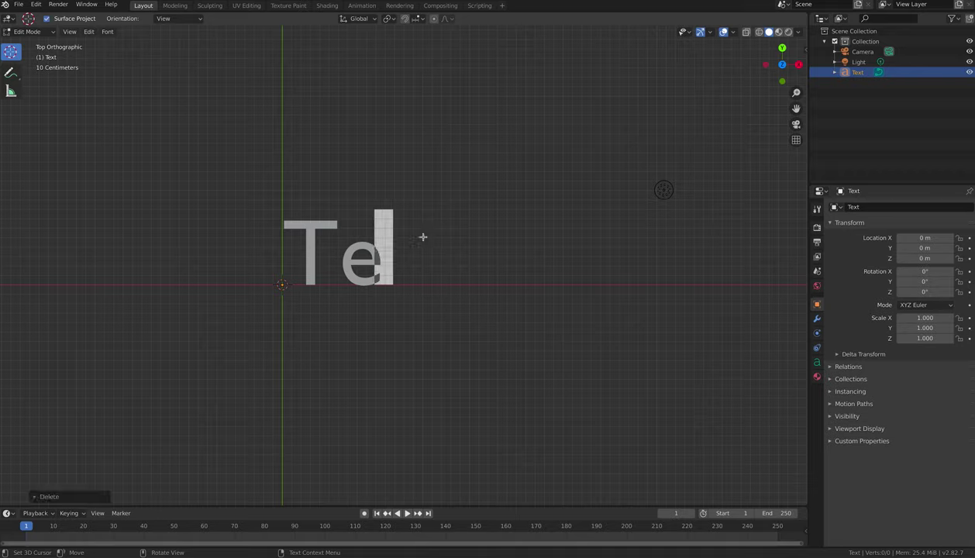
key(BackSpace)
key(BackSpace)
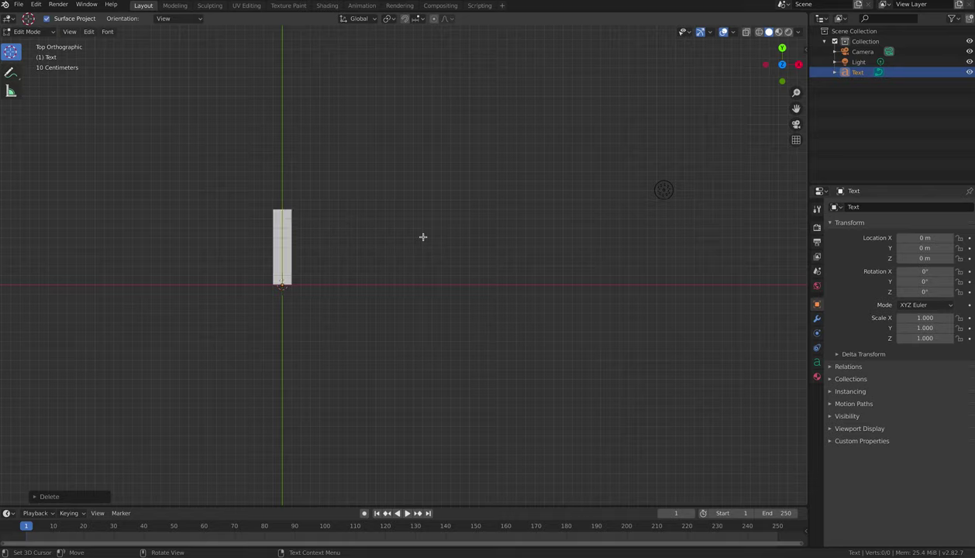
text(3D)
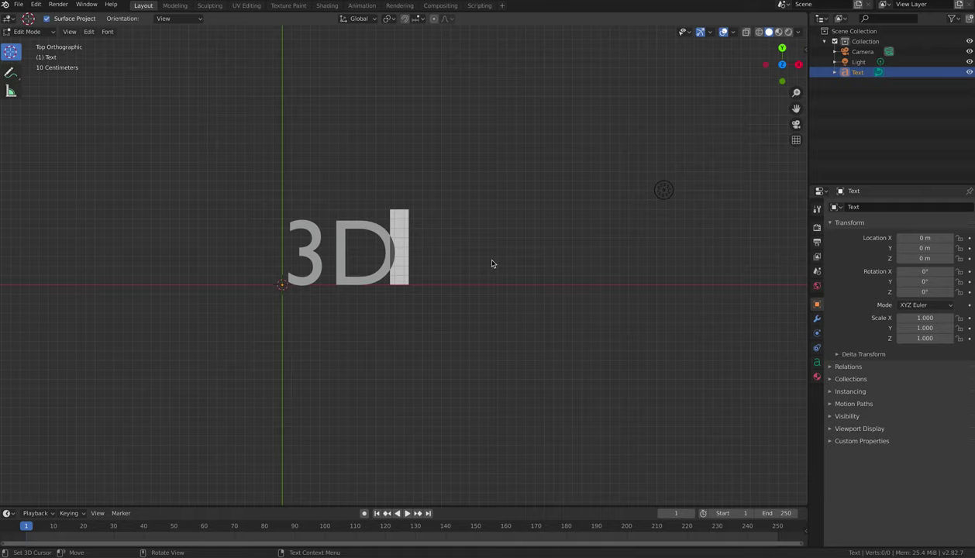
text( Ty)
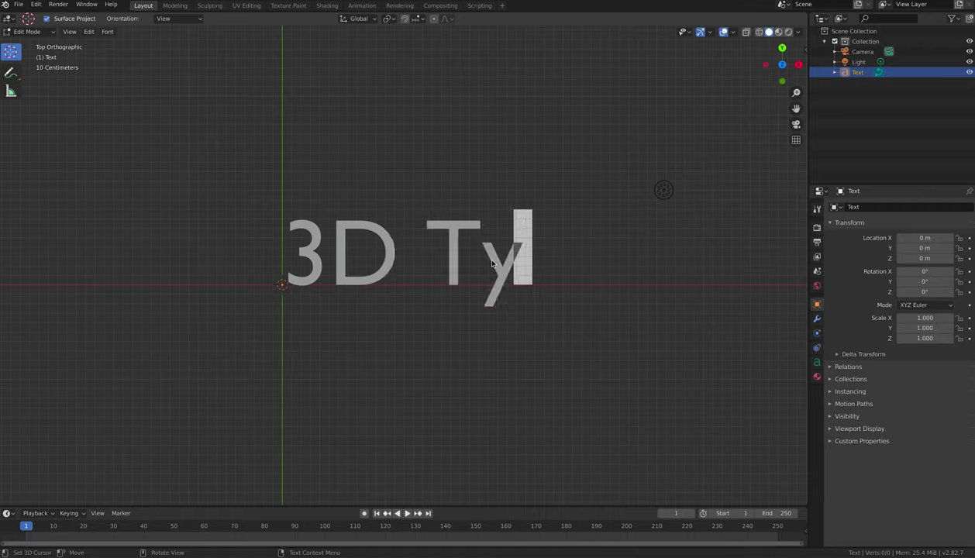
text(pograph)
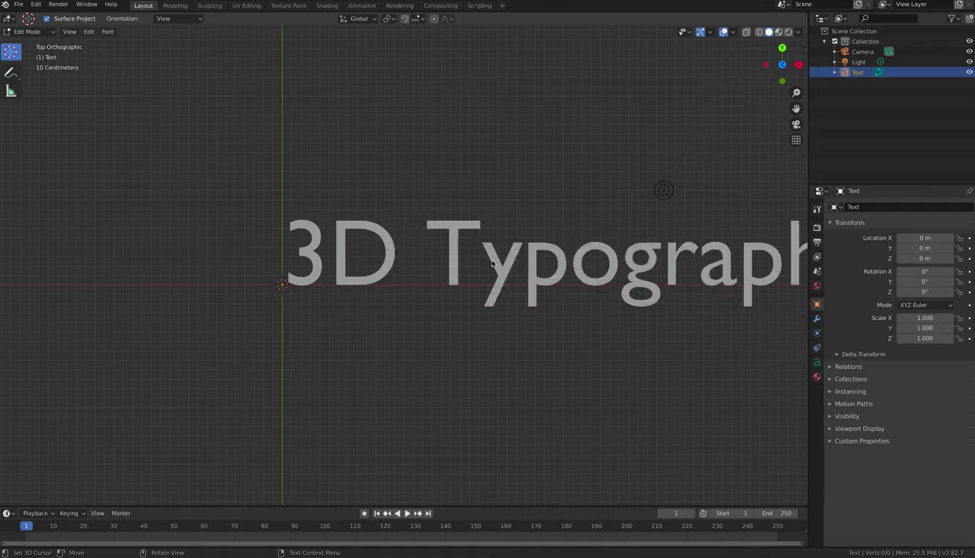
text(y)
scroll(202, 257, down, 4)
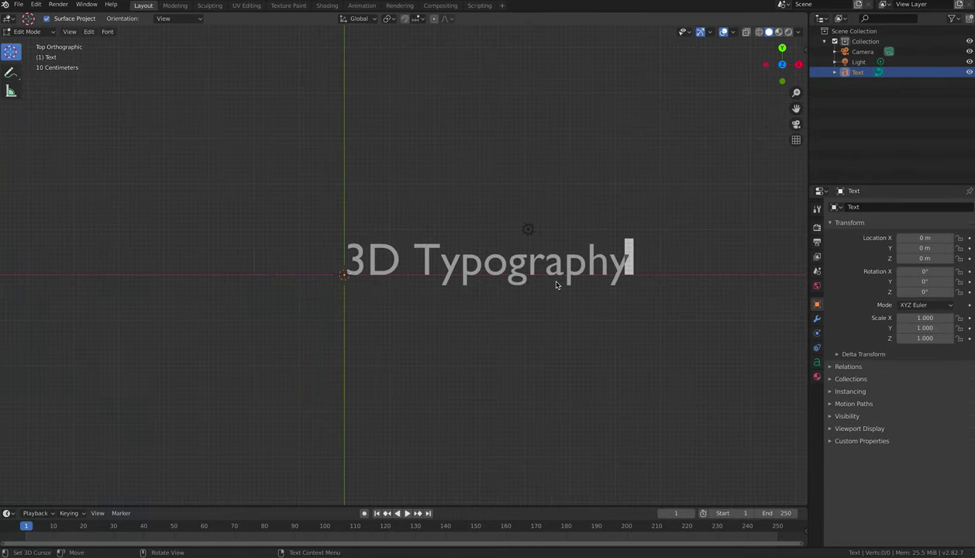
Leave Edit Mode and reframe the '3D Typography' text in top view.
key(Tab)
scroll(568, 282, up, 3)
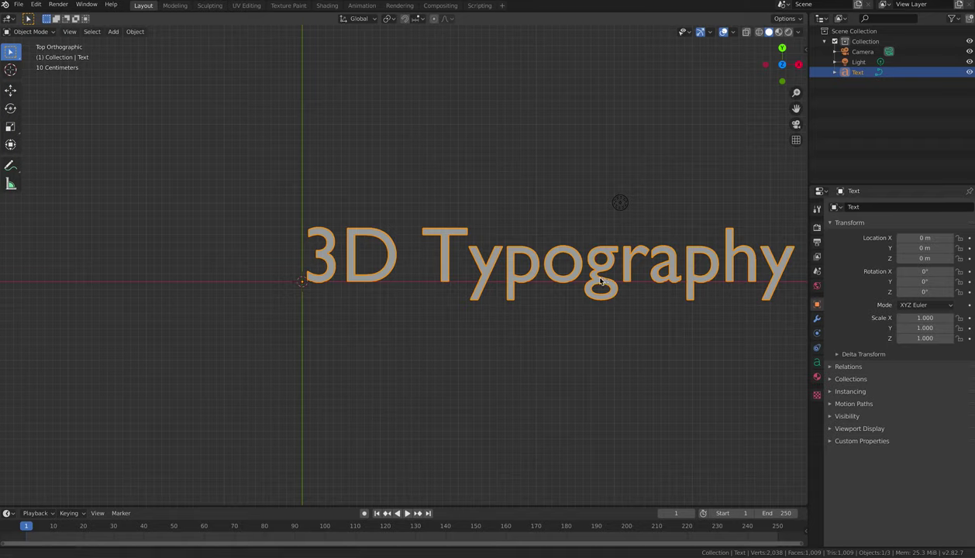
shift+middle_drag(568, 282, 471, 281)
scroll(569, 288, up, 1)
scroll(570, 289, down, 1)
shift+middle_drag(587, 285, 548, 286)
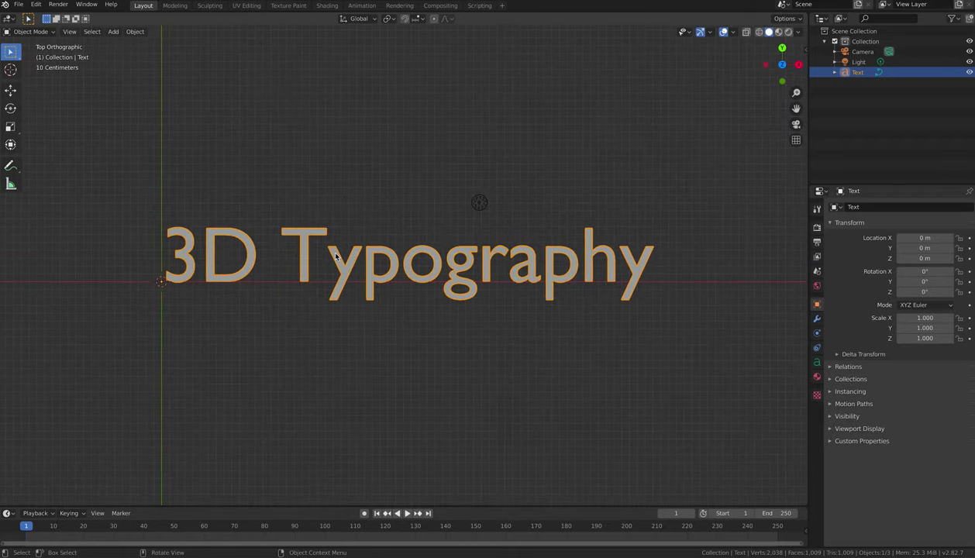
middle_drag(336, 257, 379, 159)
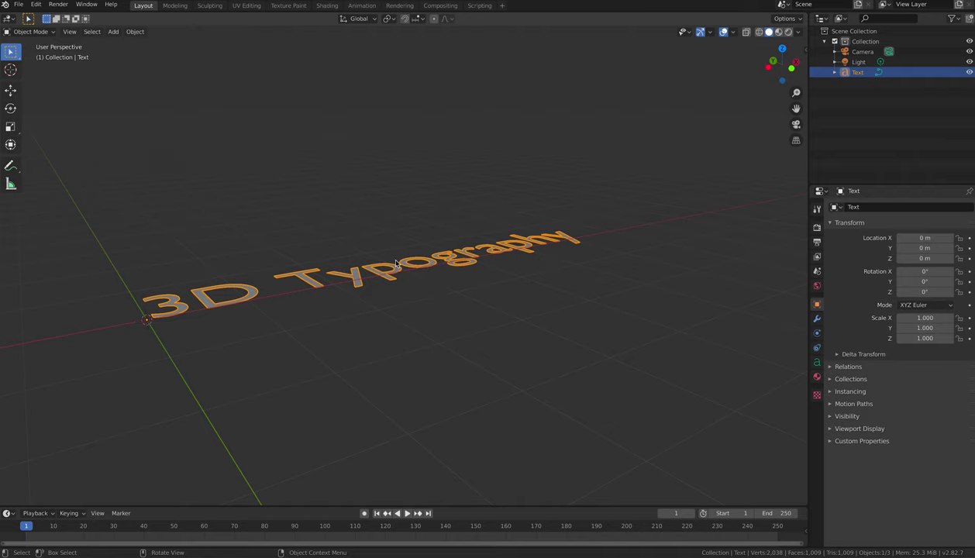
key(KP_7)
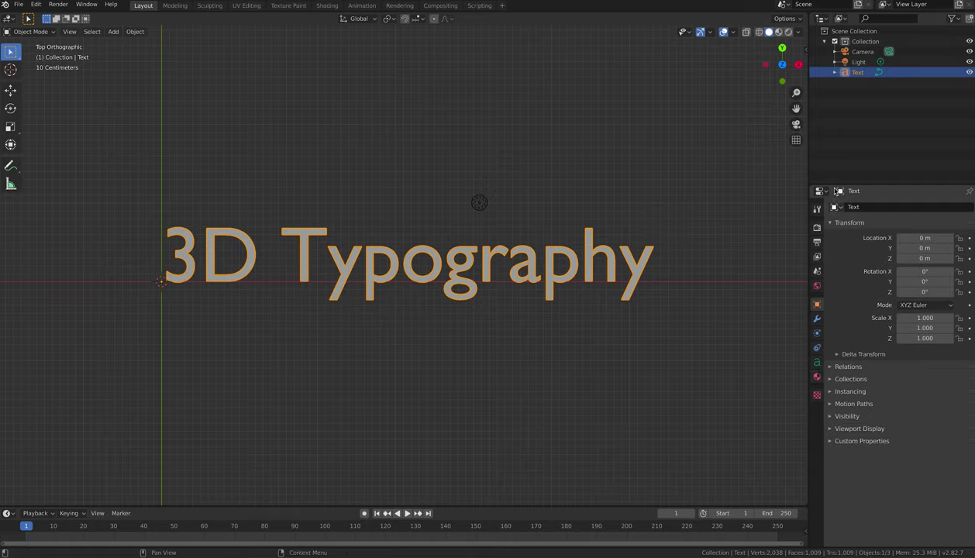
Review the camera lens and light settings, then reselect the text object.
click(863, 52)
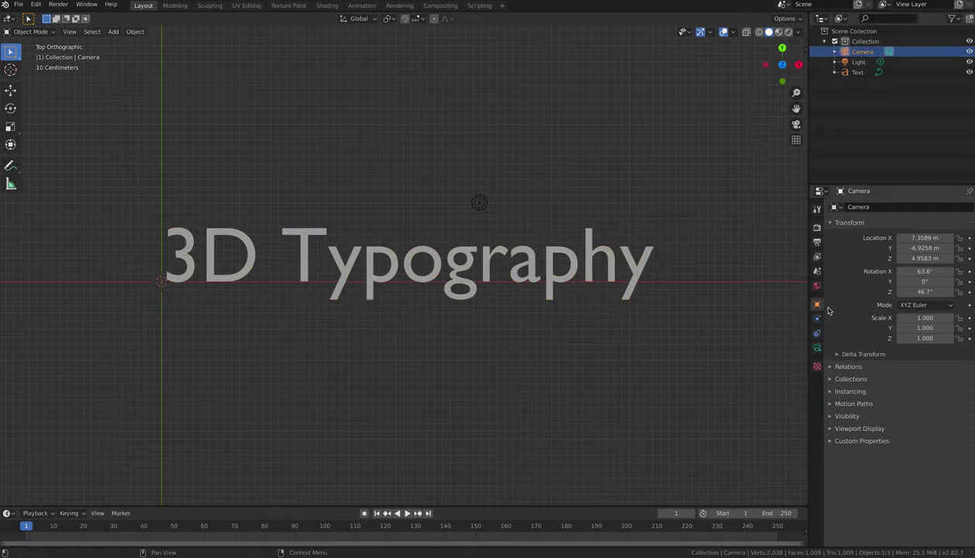
click(818, 349)
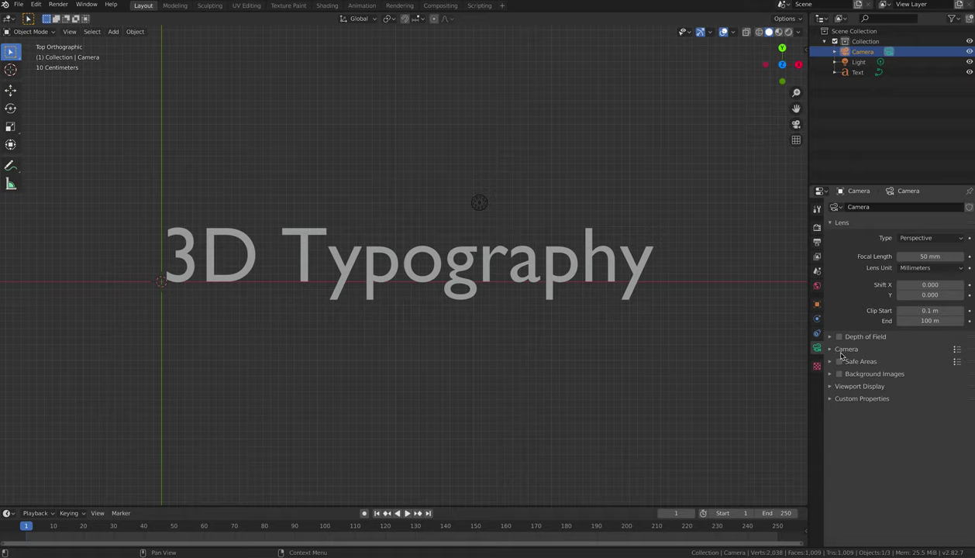
click(842, 63)
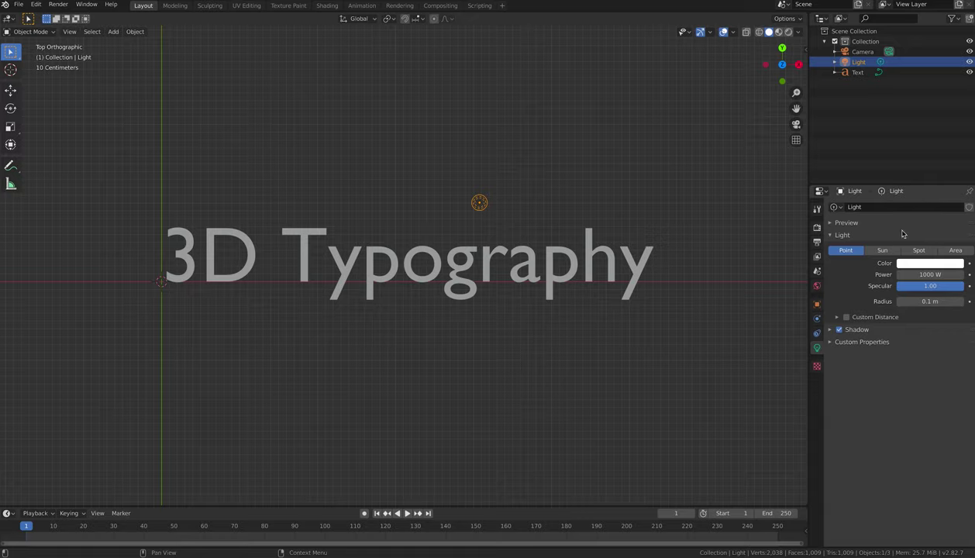
click(858, 72)
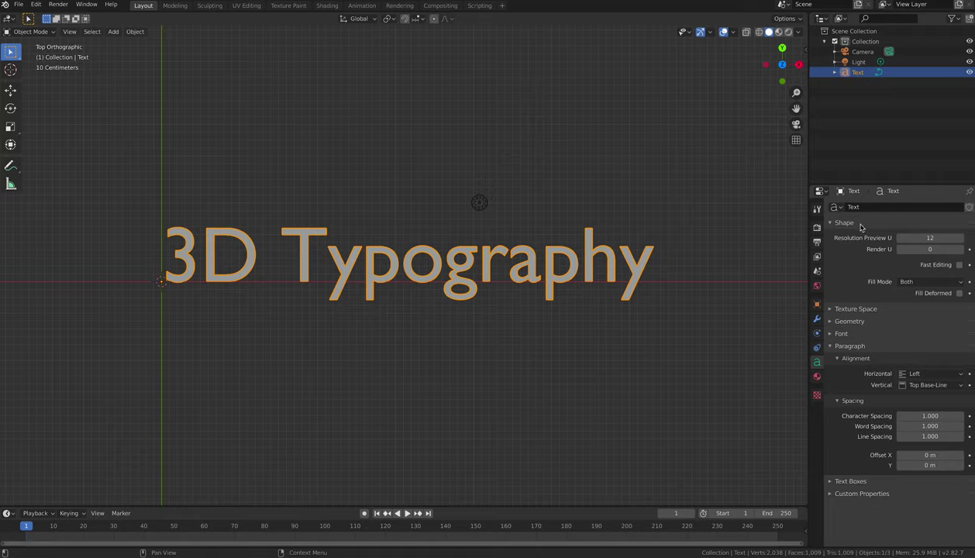
Set the text's extrude to 0.15 m and offset to 0.02 m.
click(834, 323)
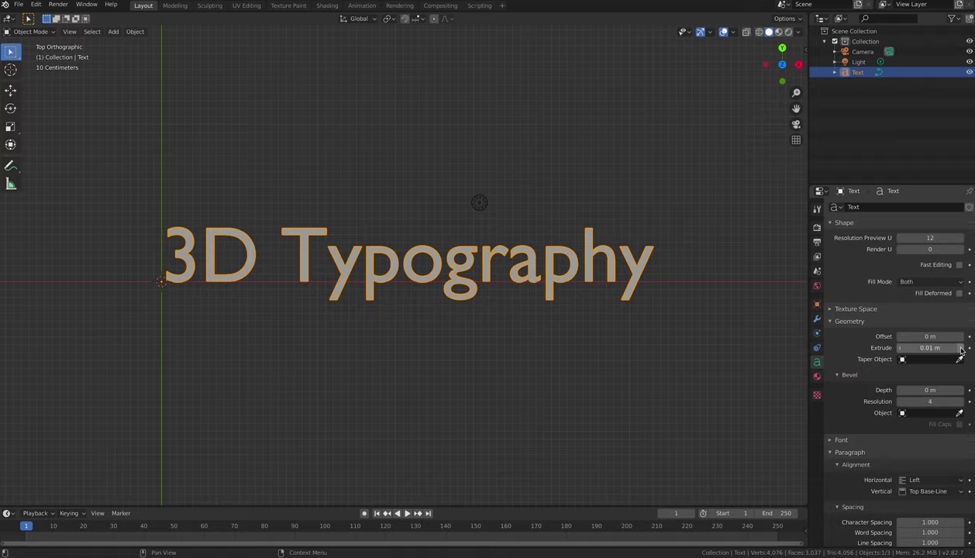
click(961, 349)
drag(930, 347, 949, 347)
middle_drag(613, 364, 627, 286)
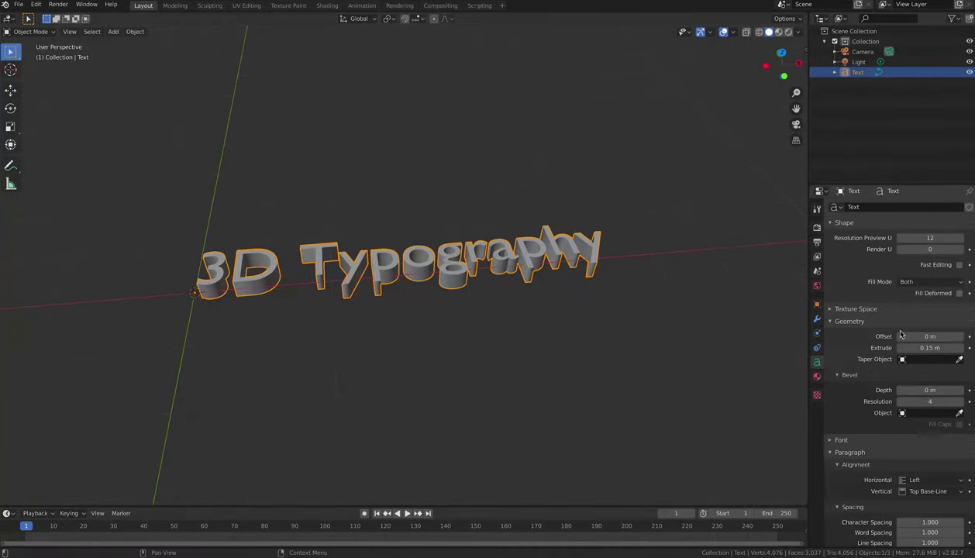
click(962, 338)
click(962, 338)
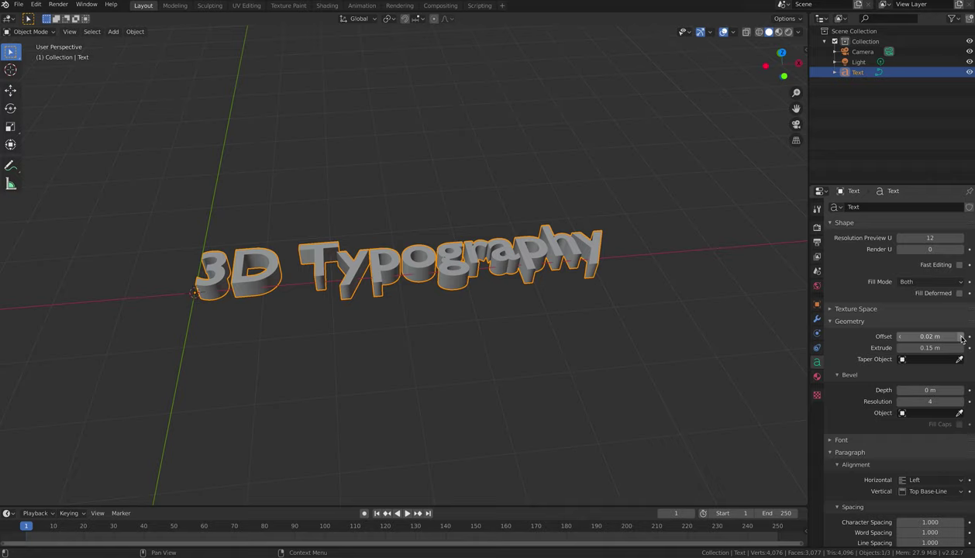
Give the text a 0.01 m bevel with resolution 5.
click(962, 390)
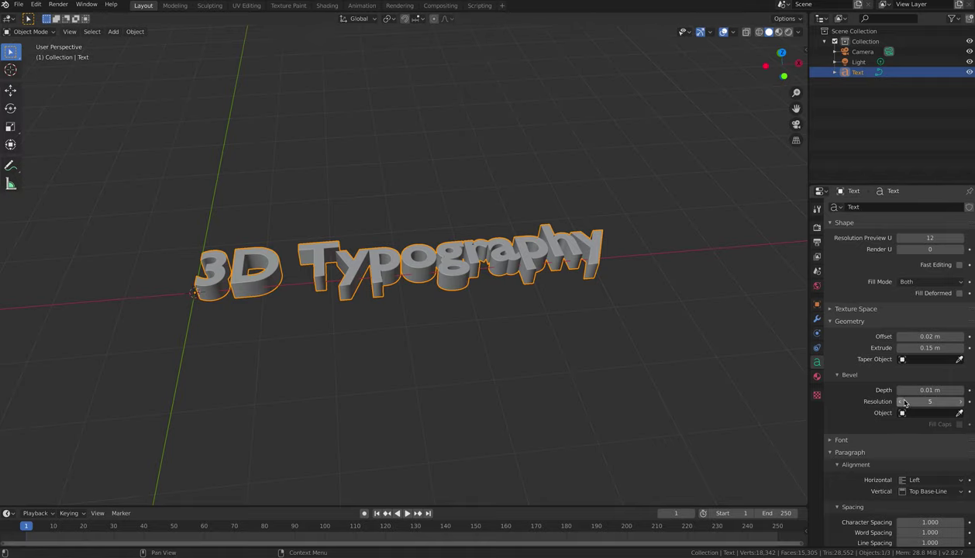
mouse_move(904, 390)
mouse_down()
mouse_move(937, 390)
mouse_move(903, 391)
mouse_up()
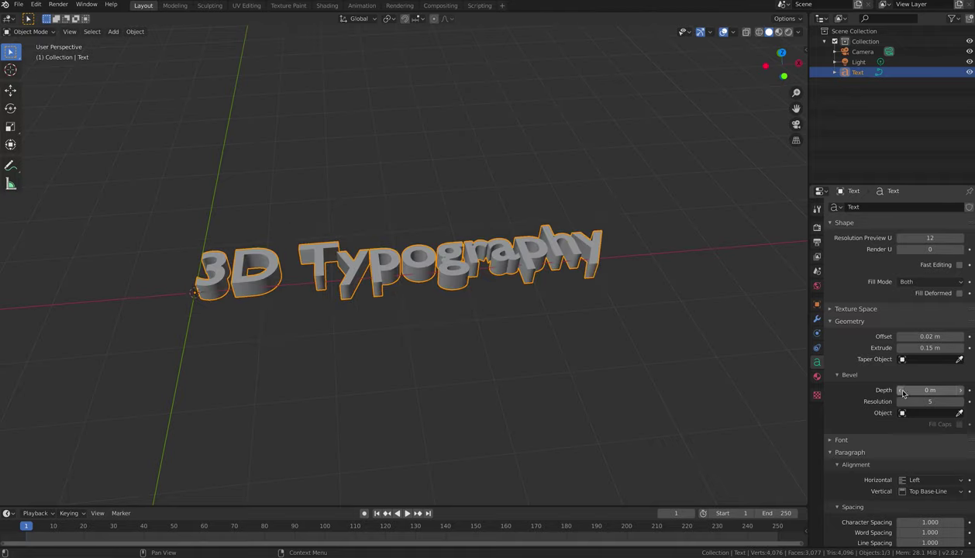
click(959, 391)
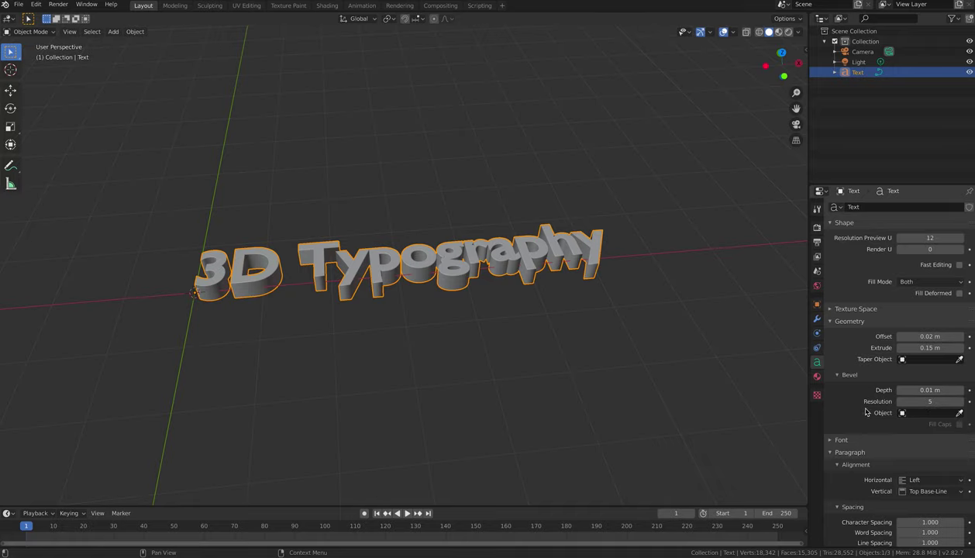
Browse for the Regular font and navigate to /System/Library/Fonts/.
click(831, 440)
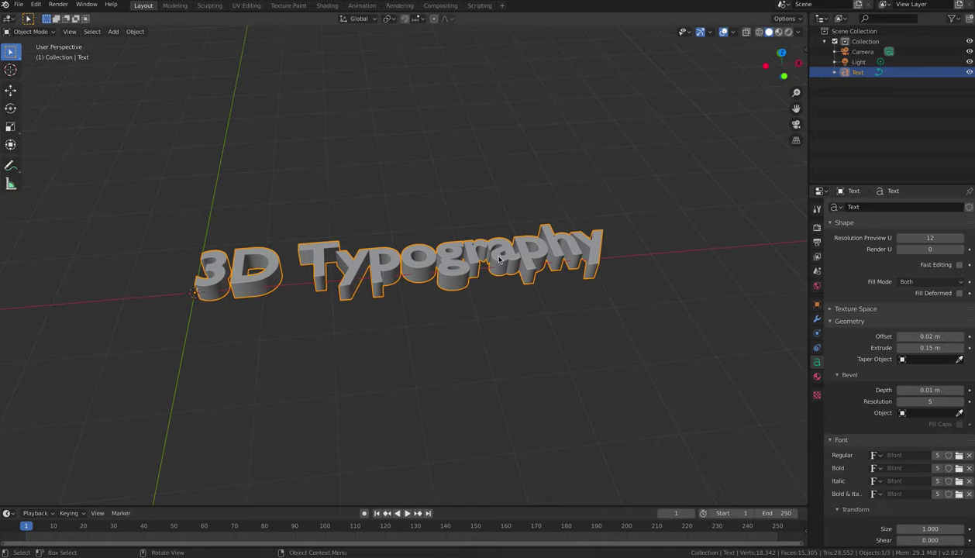
middle_drag(500, 260, 503, 319)
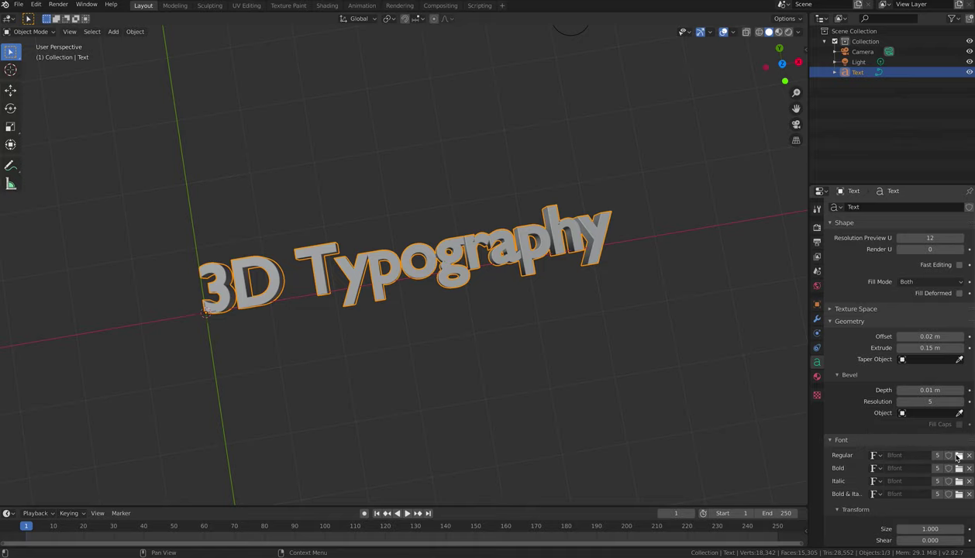
click(959, 456)
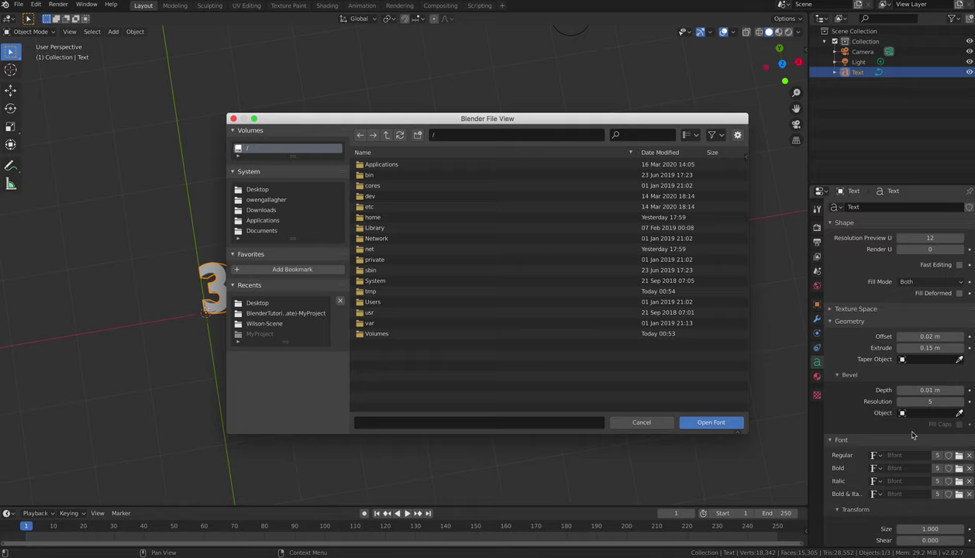
click(380, 281)
double_click(382, 282)
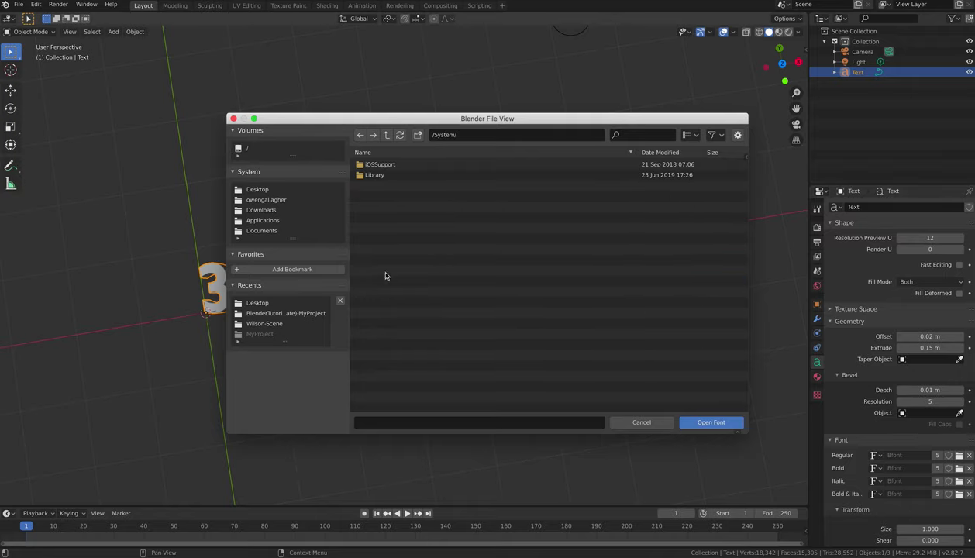
double_click(381, 178)
scroll(381, 179, down, 8)
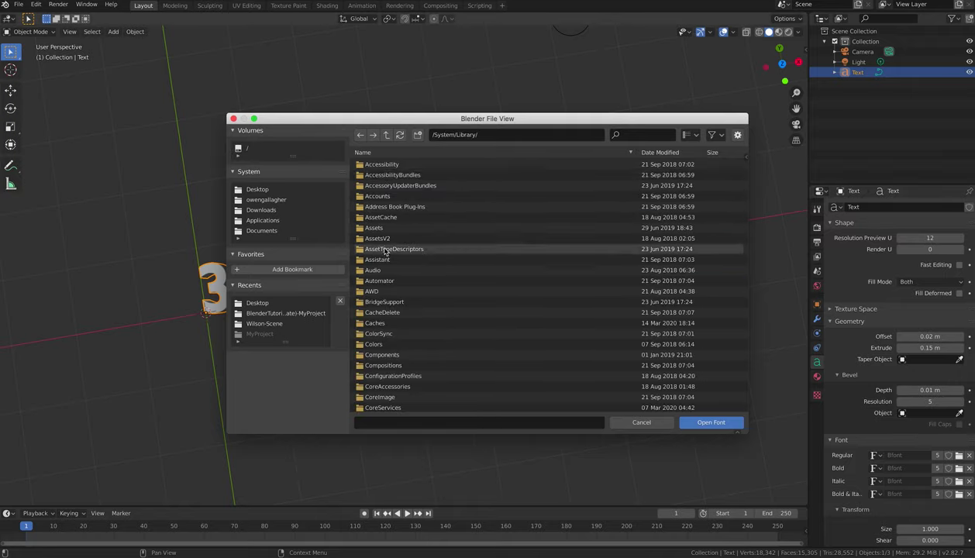
scroll(382, 283, down, 2)
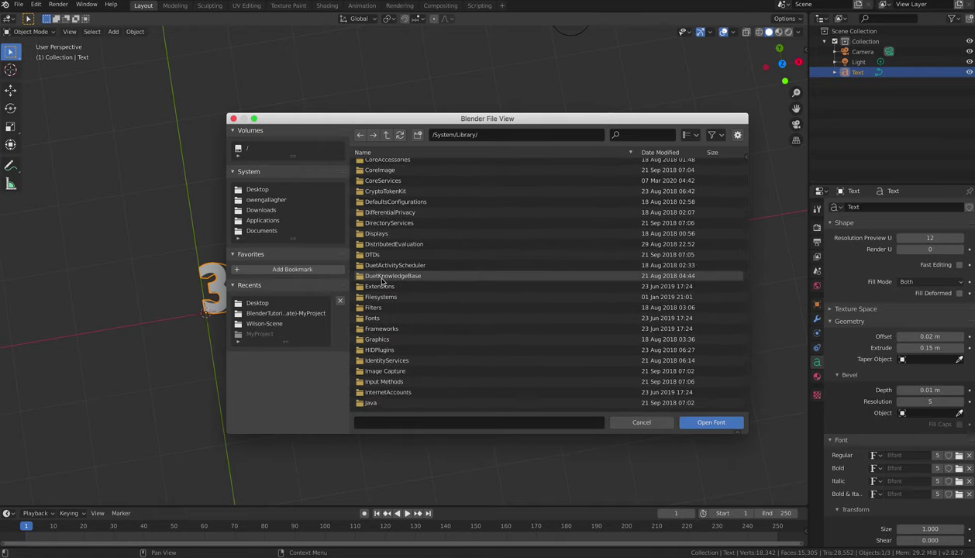
double_click(376, 314)
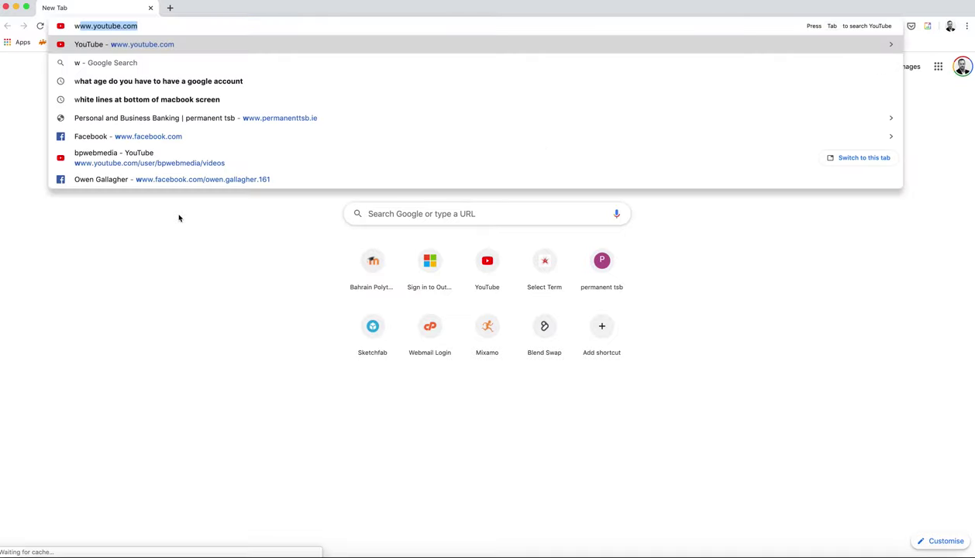
Open dafont.com's Retro category showing 200 fonts per page.
text(da)
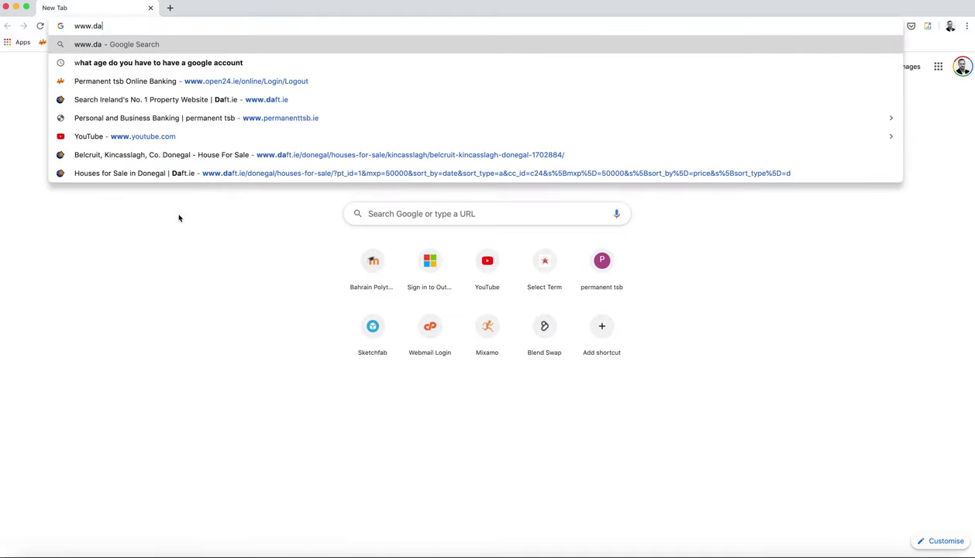
text(font.com)
key(Return)
scroll(356, 263, down, 5)
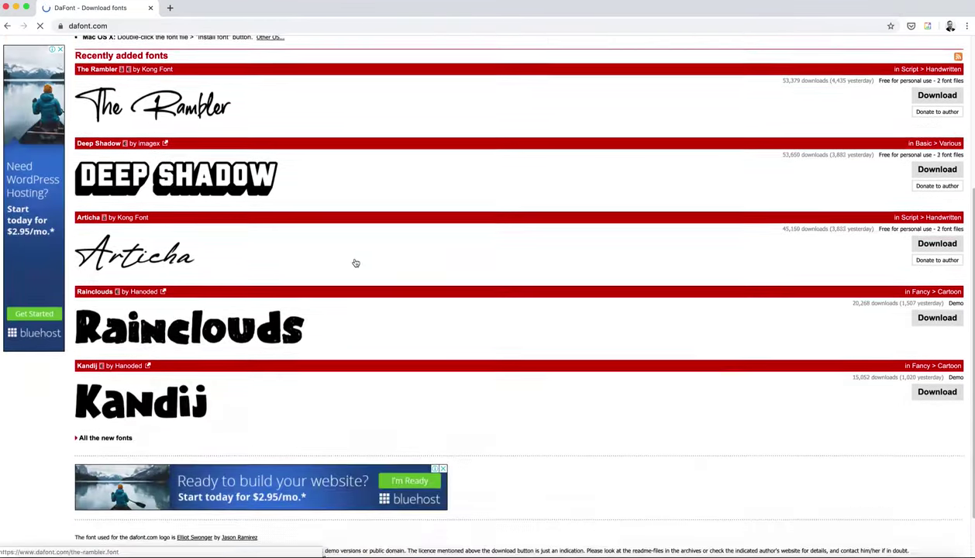
scroll(356, 263, up, 3)
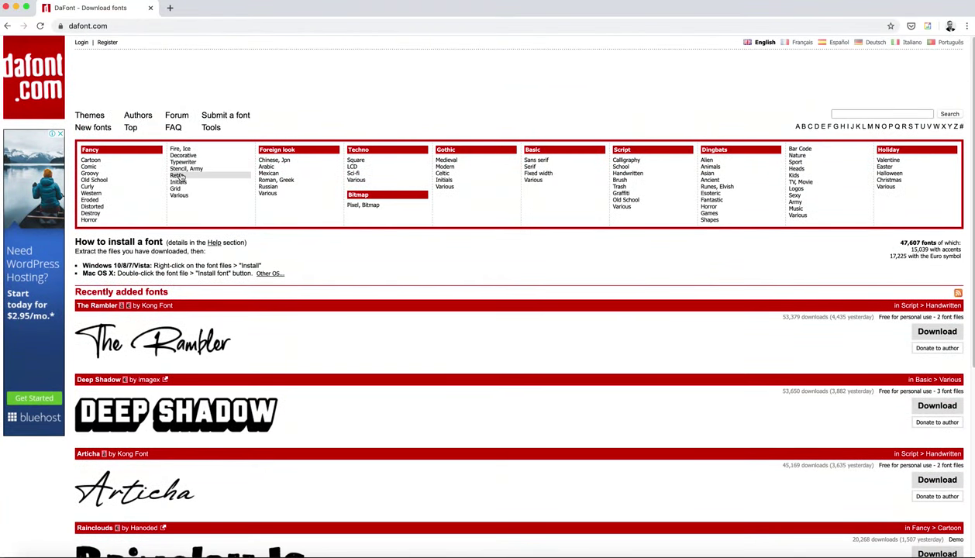
click(179, 175)
click(172, 283)
click(179, 310)
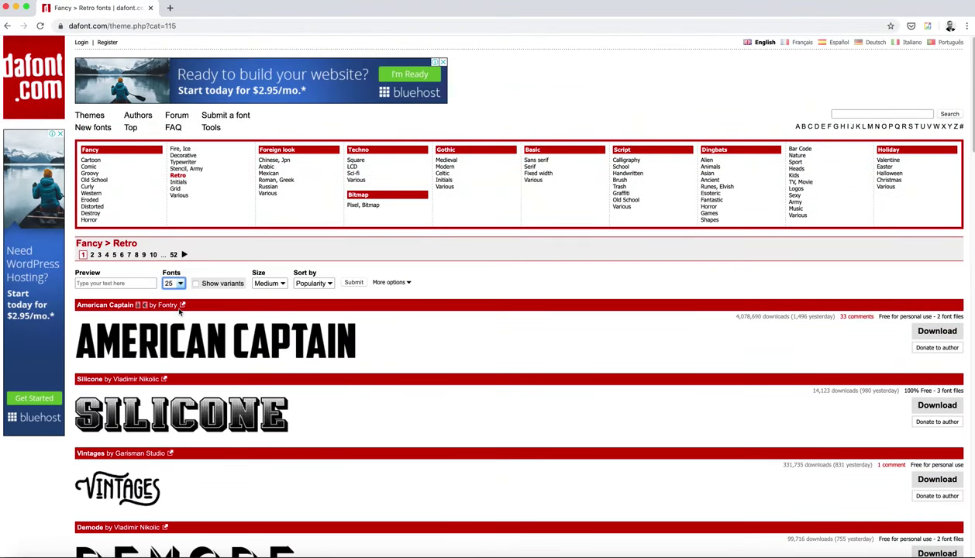
Preview the fonts with the custom text '3D'.
click(116, 283)
text(3D Typography)
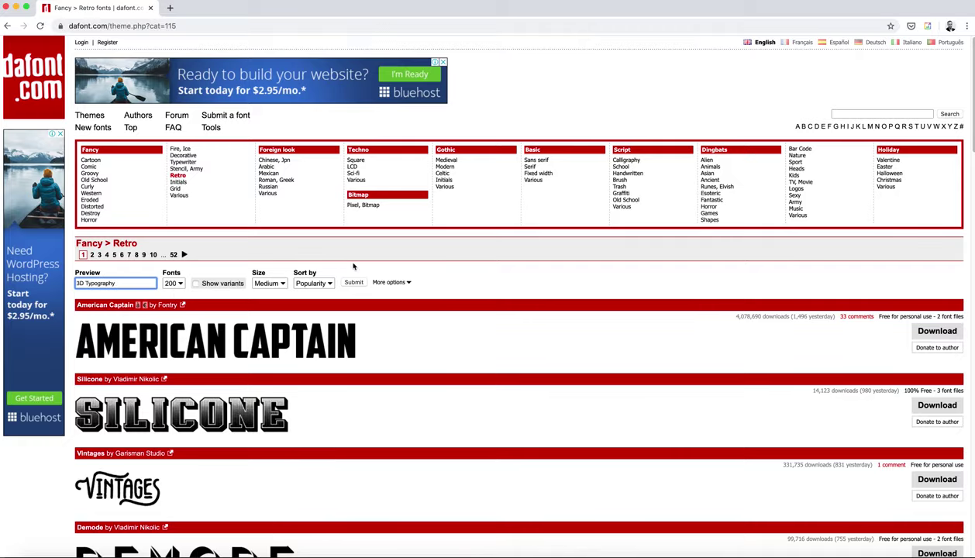
click(353, 283)
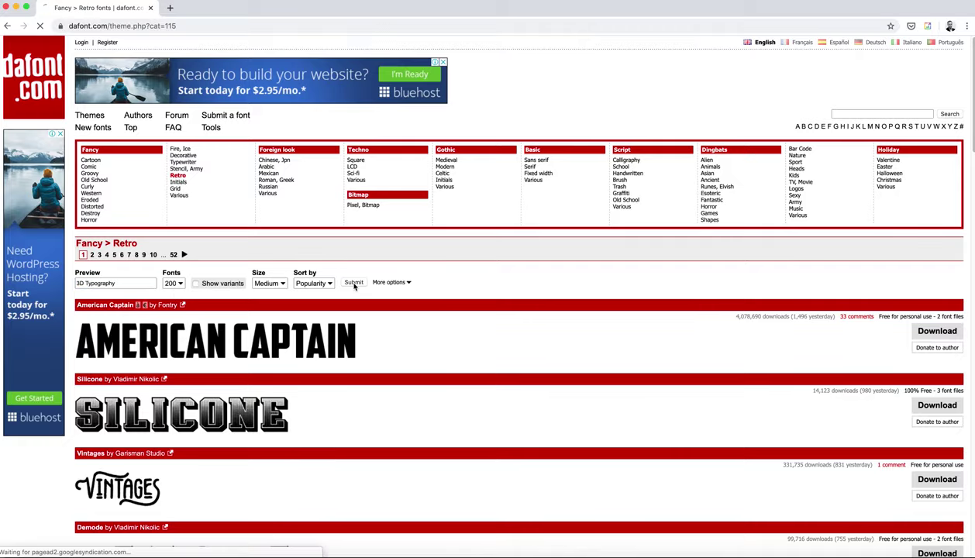
scroll(502, 290, down, 3)
scroll(503, 290, down, 20)
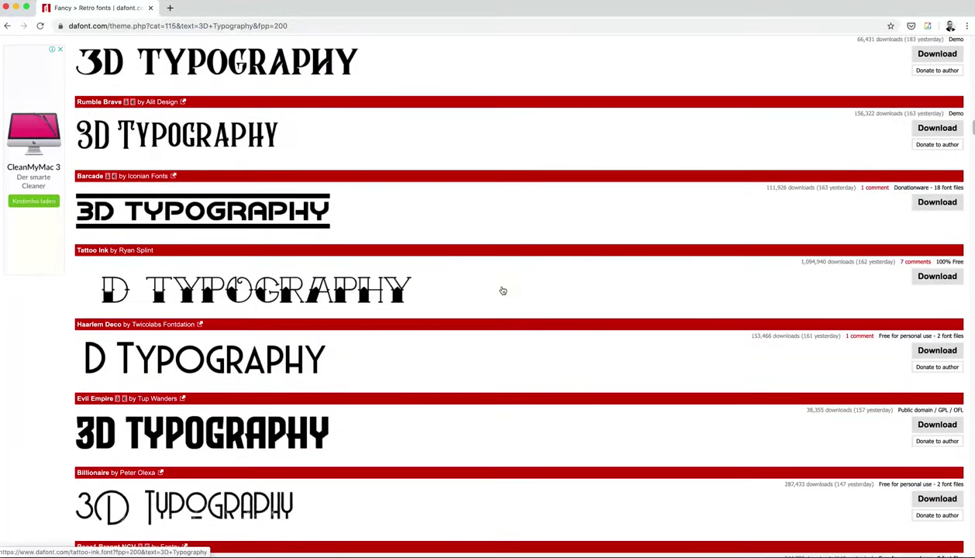
Download the Barcade font and show its barcade folder in Finder.
click(936, 202)
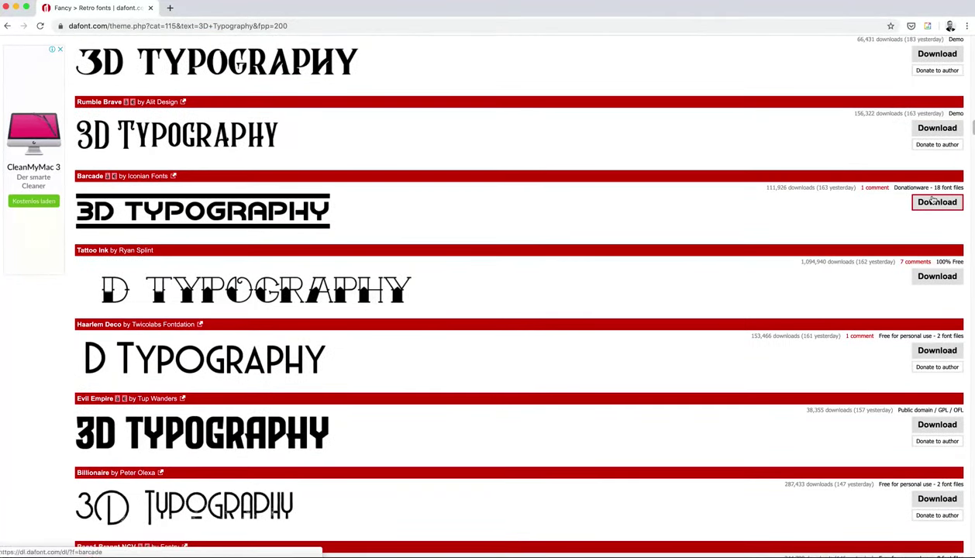
click(100, 545)
click(135, 535)
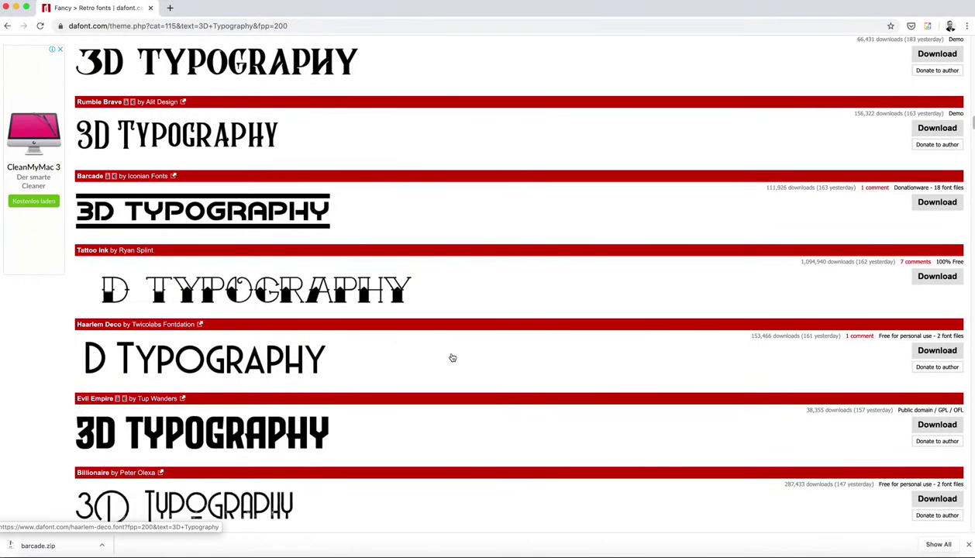
click(499, 281)
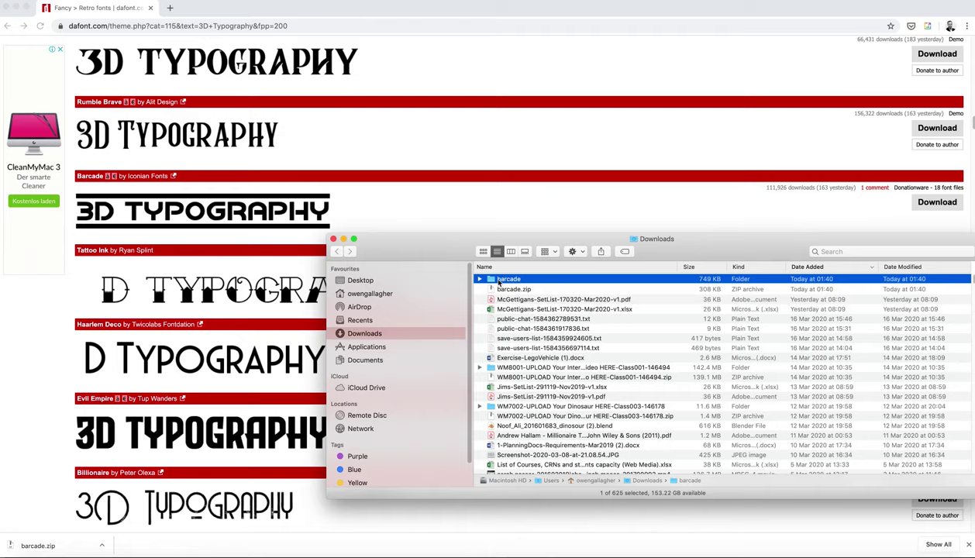
Load PingFang.ttc from the system Fonts folder as the text's Regular font.
double_click(500, 280)
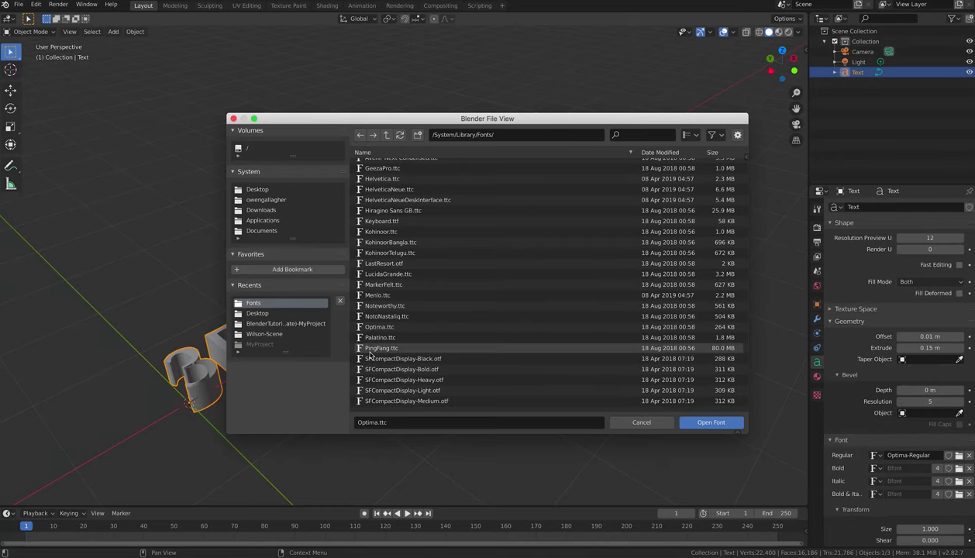
click(372, 349)
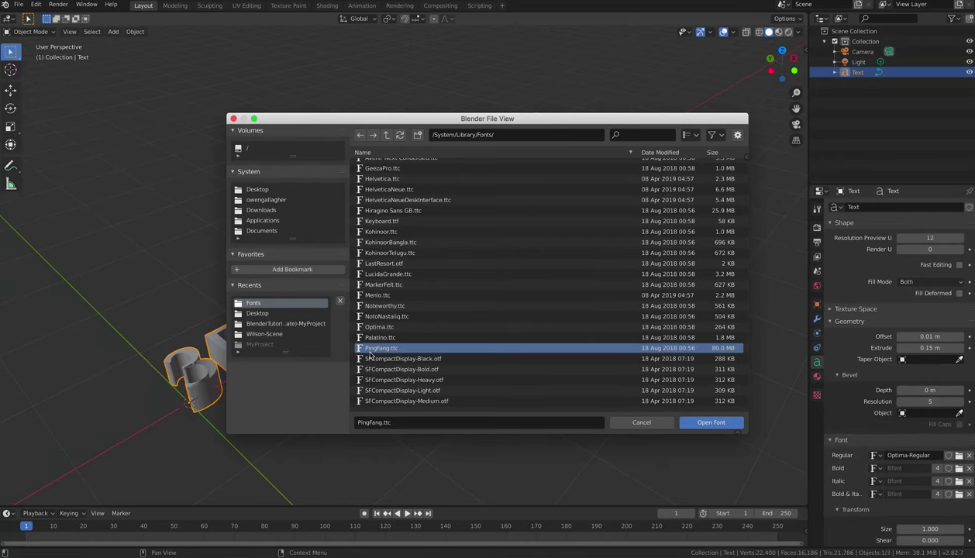
double_click(371, 350)
middle_drag(404, 350, 496, 370)
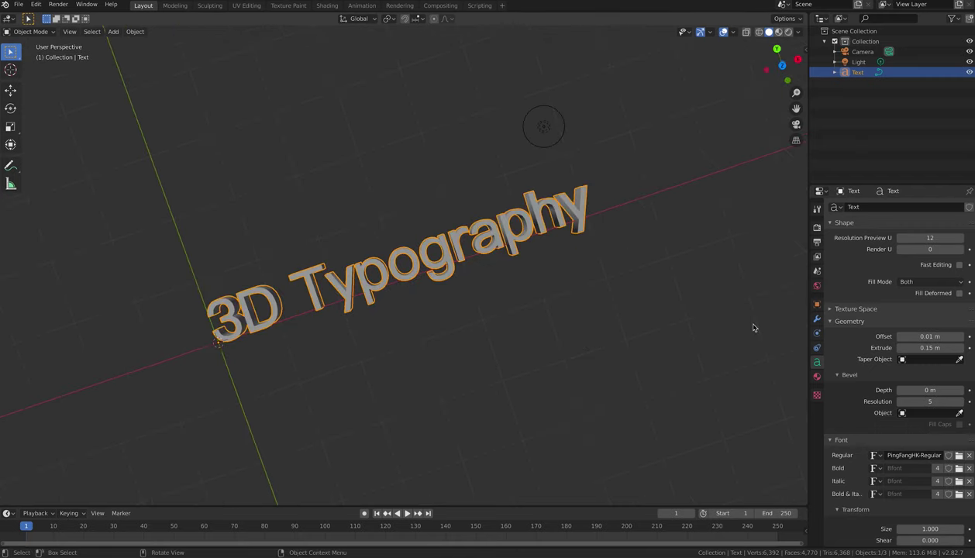
middle_drag(751, 327, 783, 364)
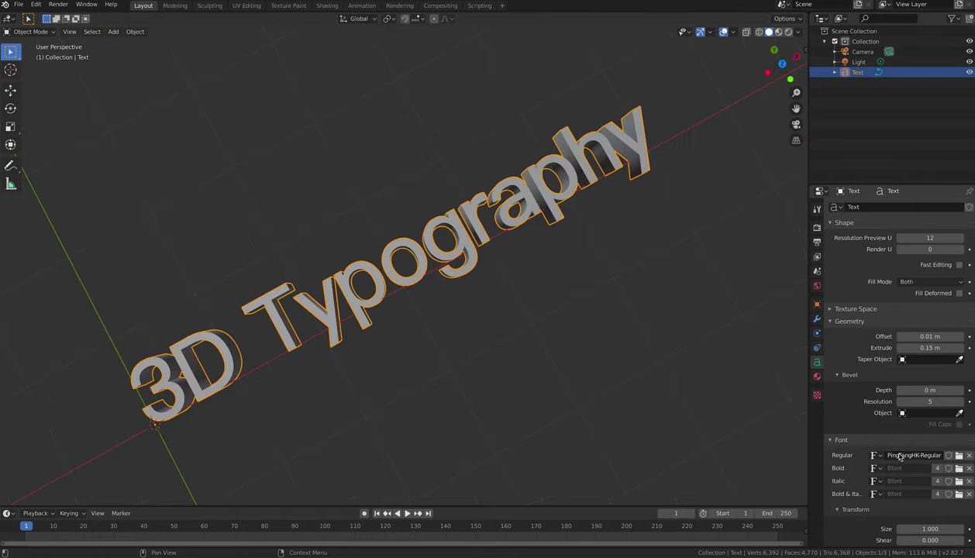
scroll(871, 434, down, 6)
Set character spacing to 1.2 and word spacing to 0.4.
scroll(870, 448, down, 3)
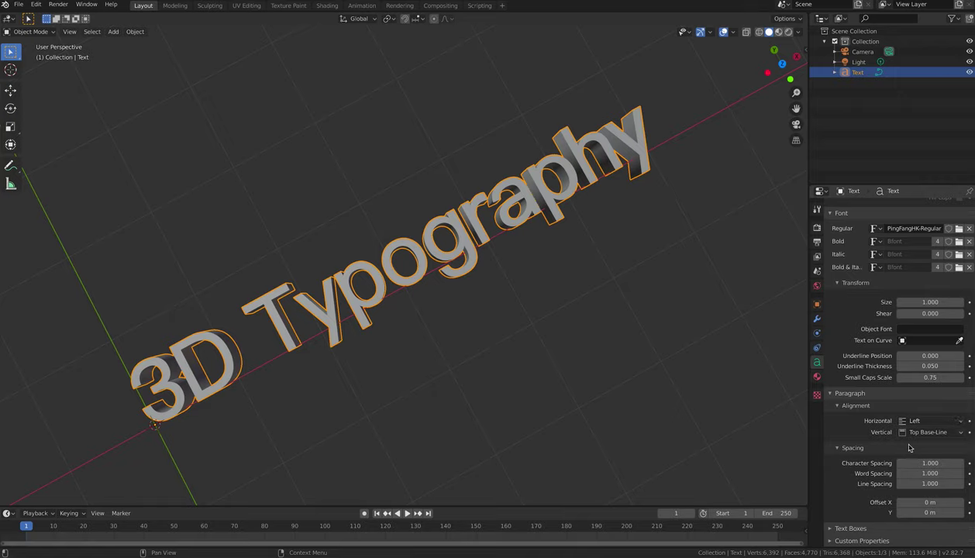
drag(925, 463, 937, 485)
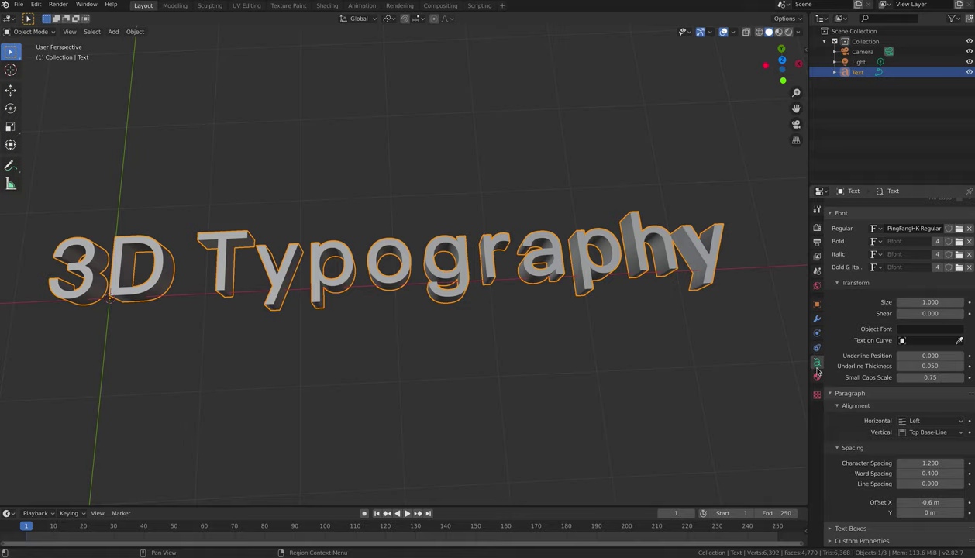
Give the text a new Material.001 with a red base colour and view it in Material Preview.
click(817, 376)
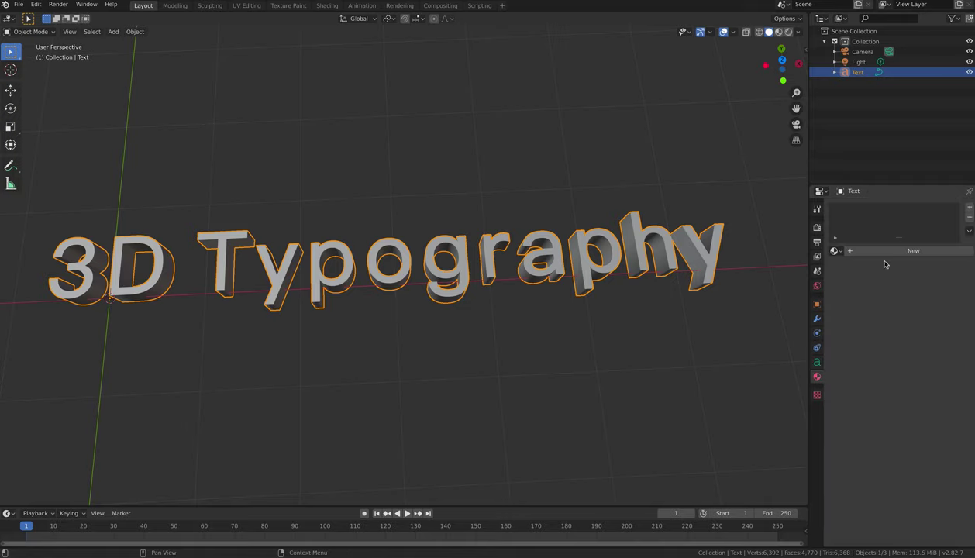
click(910, 252)
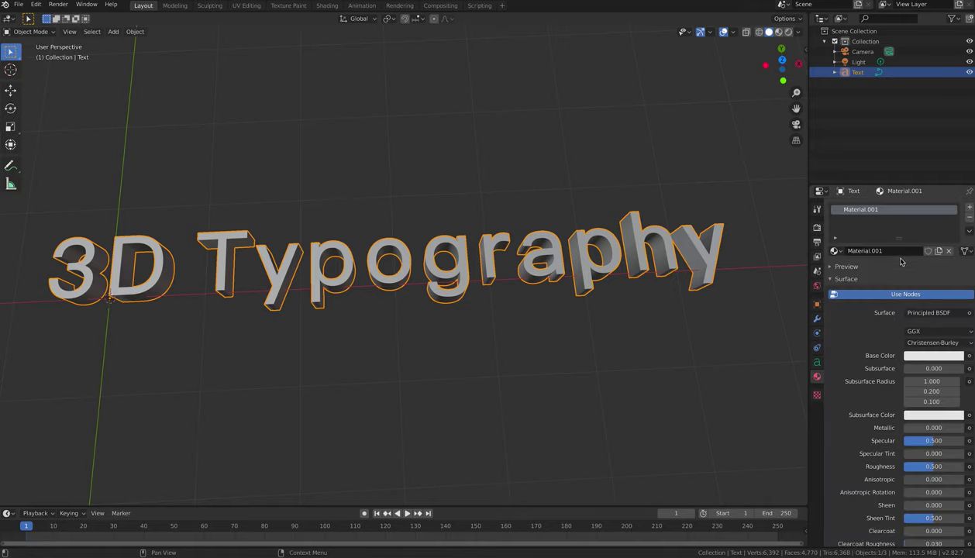
click(929, 356)
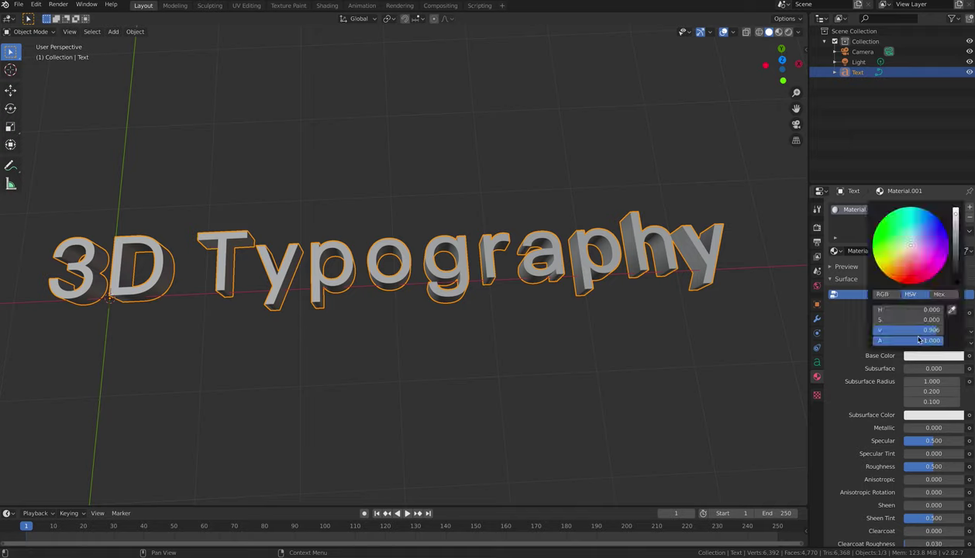
click(918, 355)
click(874, 265)
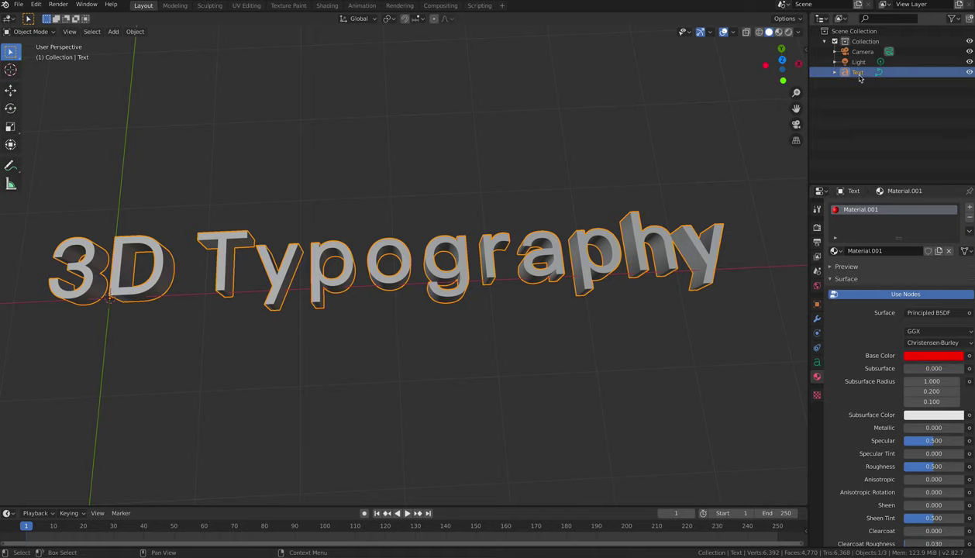
click(779, 32)
middle_drag(472, 170, 479, 194)
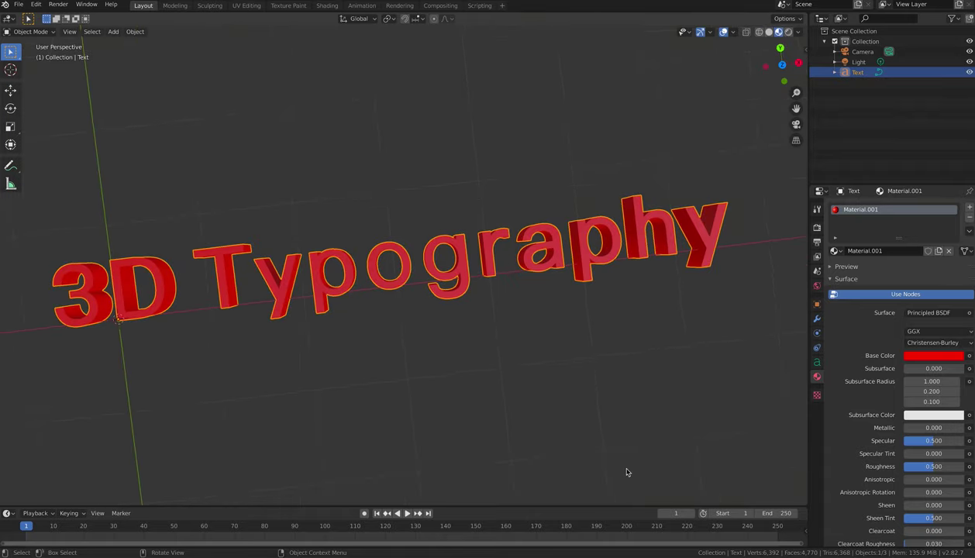